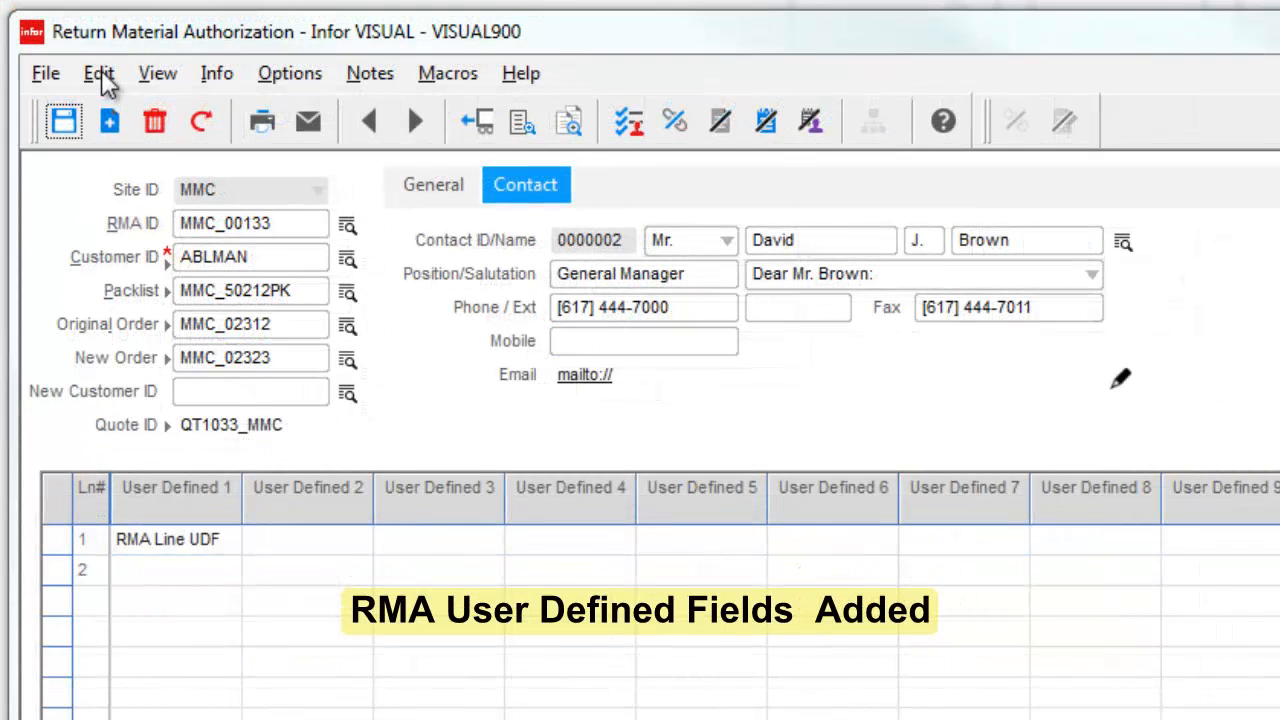
- Open the user-defined fields of RMA MMC_00133 and the printing of its acknowledgment report
{"action": "left_click", "coordinate": [99, 73]}
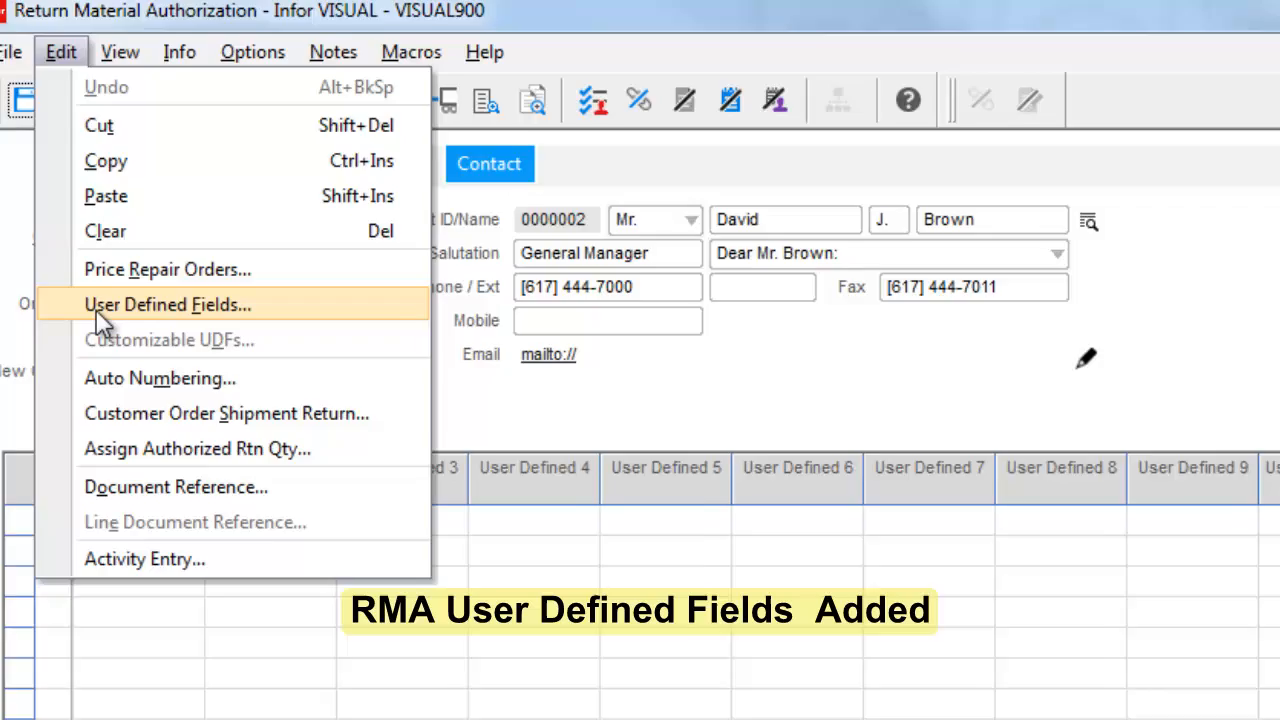
{"action": "left_click", "coordinate": [135, 328]}
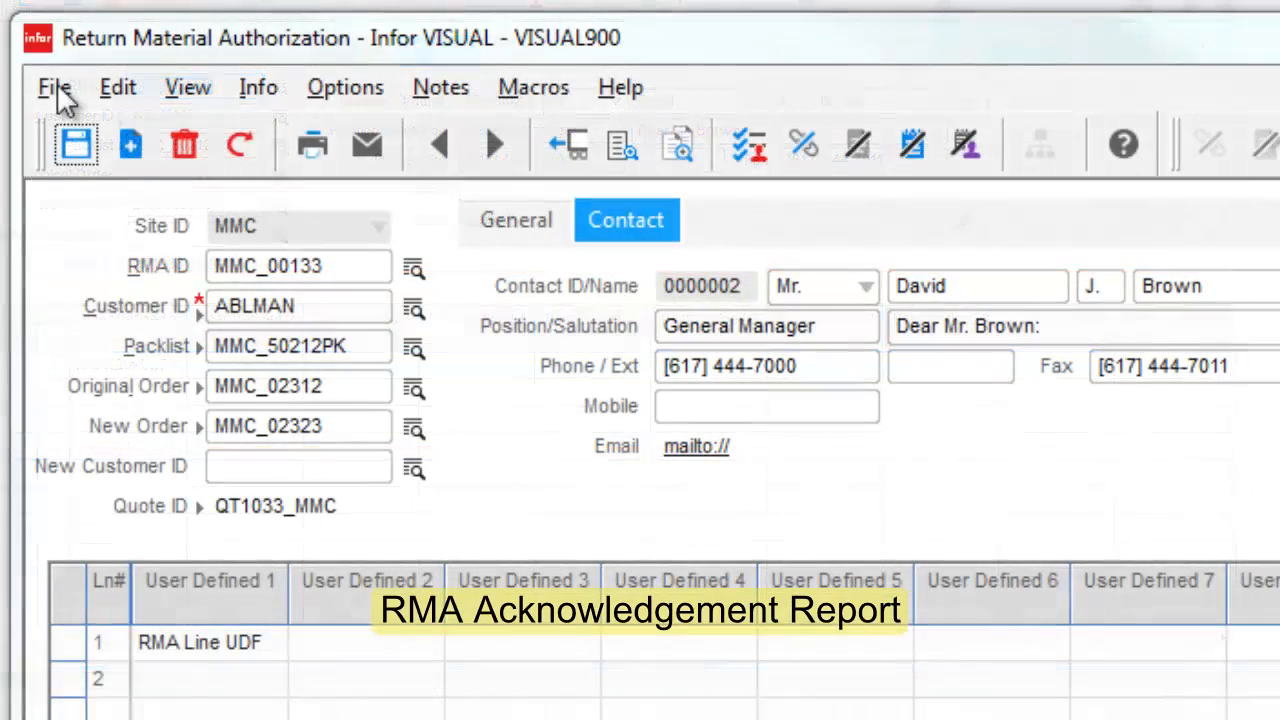
{"action": "left_click", "coordinate": [54, 87]}
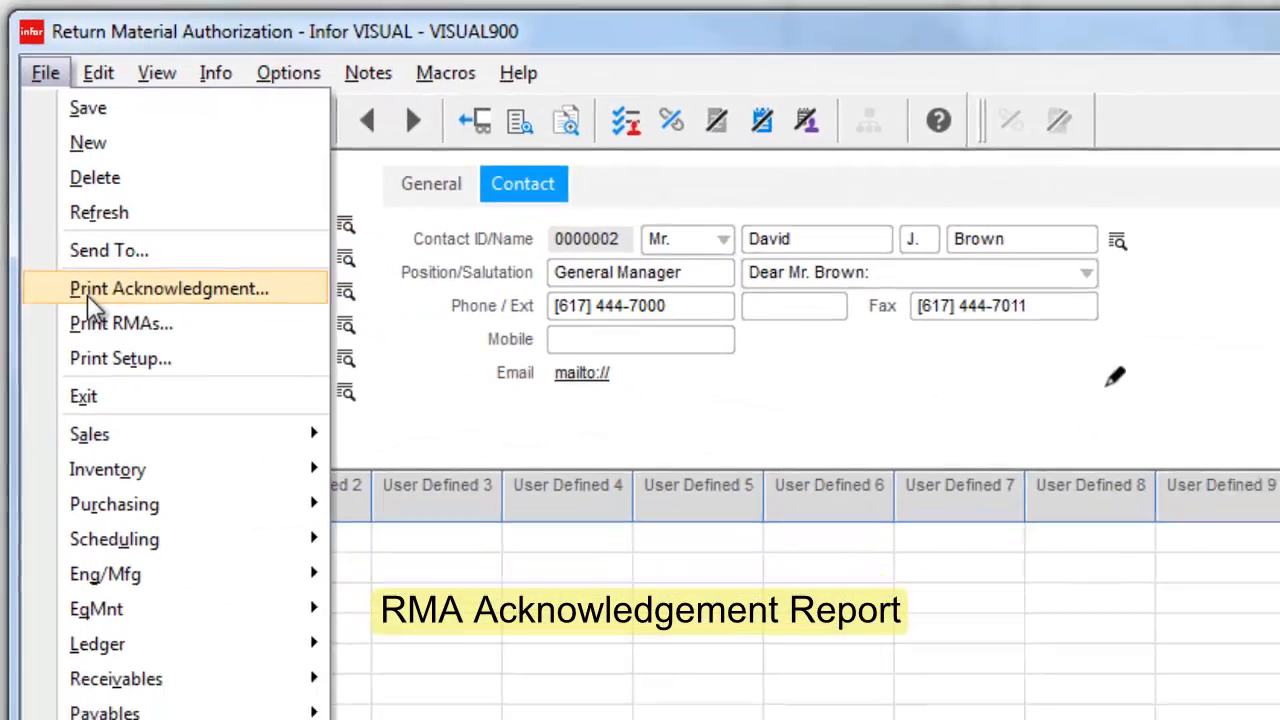
{"action": "left_click", "coordinate": [104, 348]}
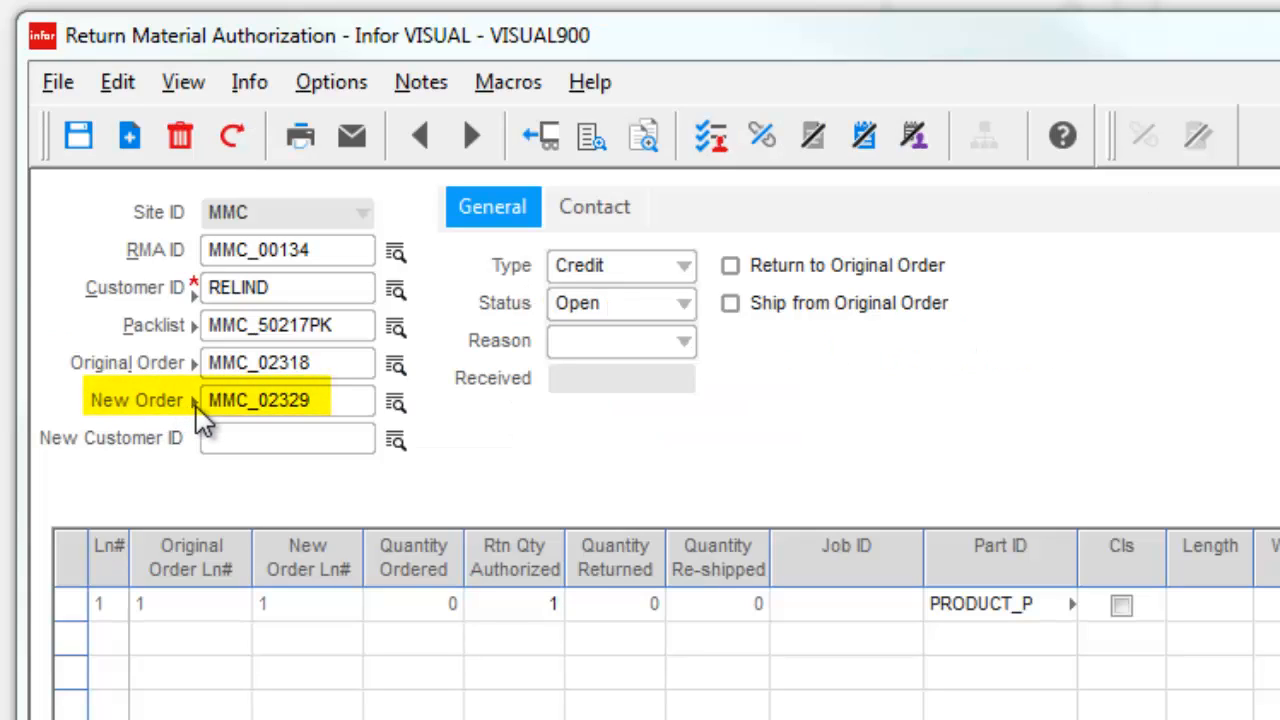
- Open the details of the new customer order linked to RMA MMC_00134
{"action": "left_click", "coordinate": [194, 404]}
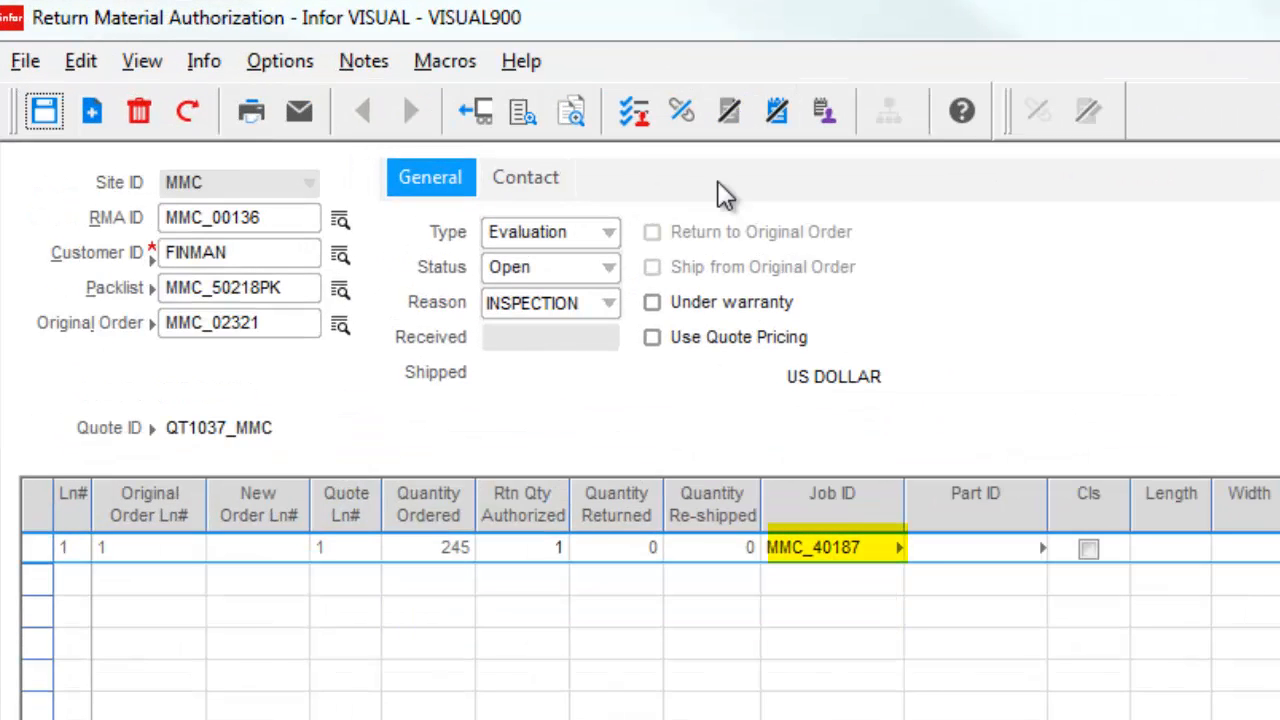
- Change RMA MMC_00136 to type Repair and save it, using the evaluation work orders for the repair
{"action": "left_click", "coordinate": [608, 240]}
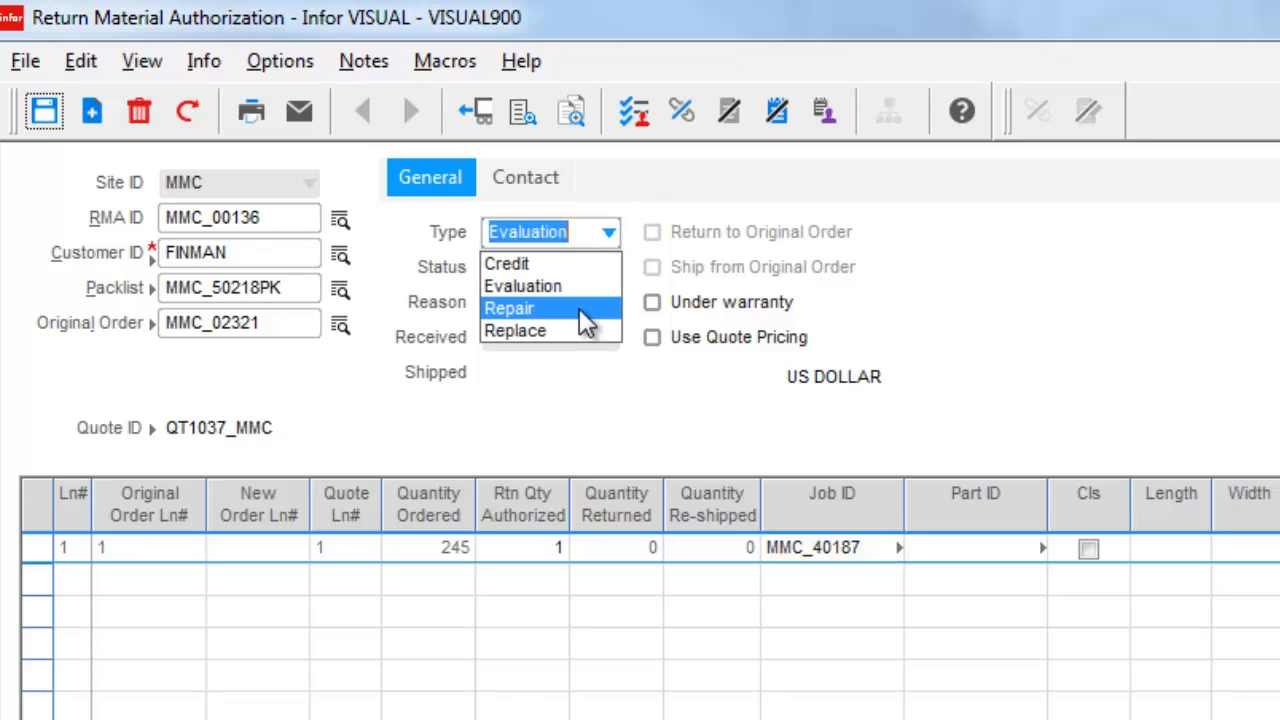
{"action": "left_click", "coordinate": [579, 309]}
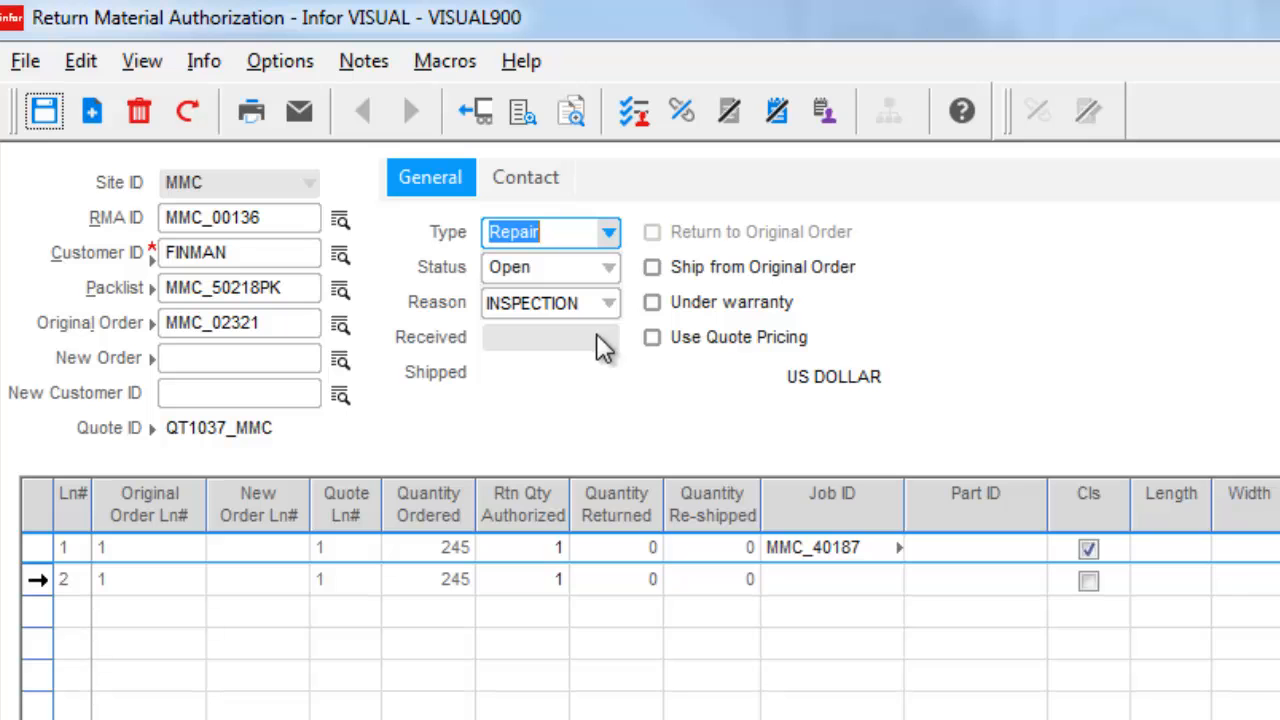
{"action": "left_click", "coordinate": [45, 111]}
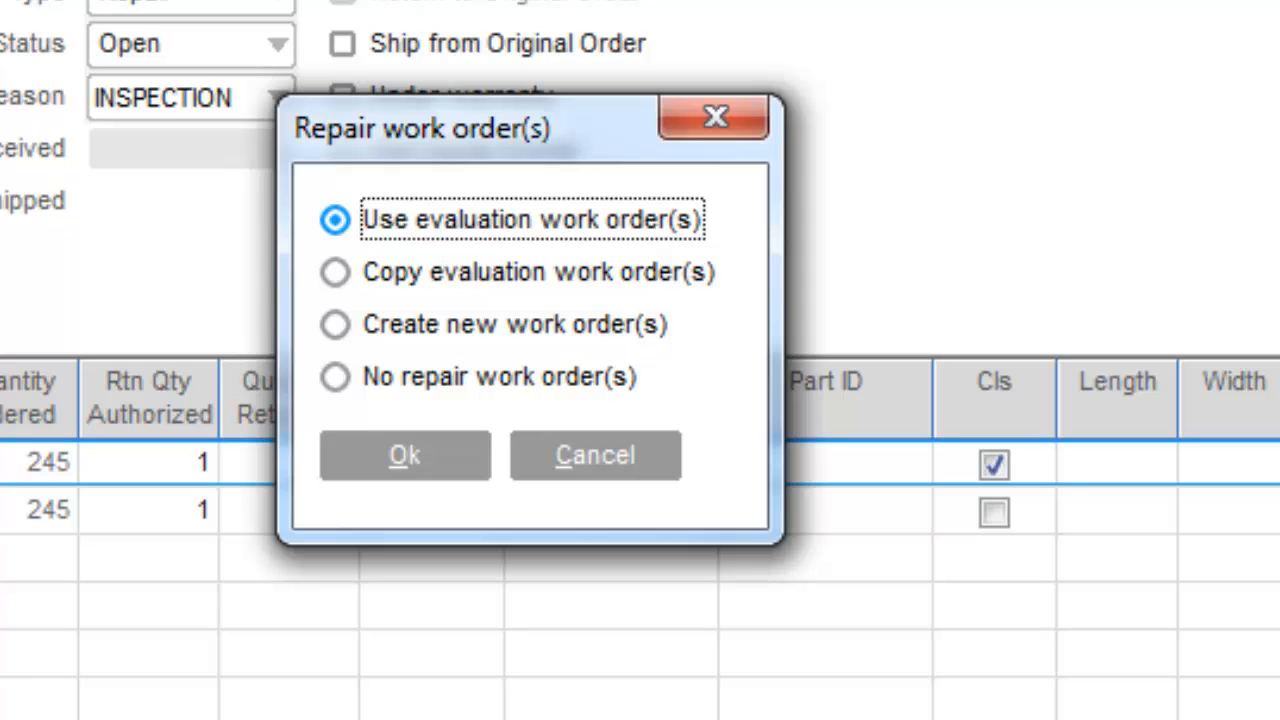
{"action": "left_click", "coordinate": [405, 457]}
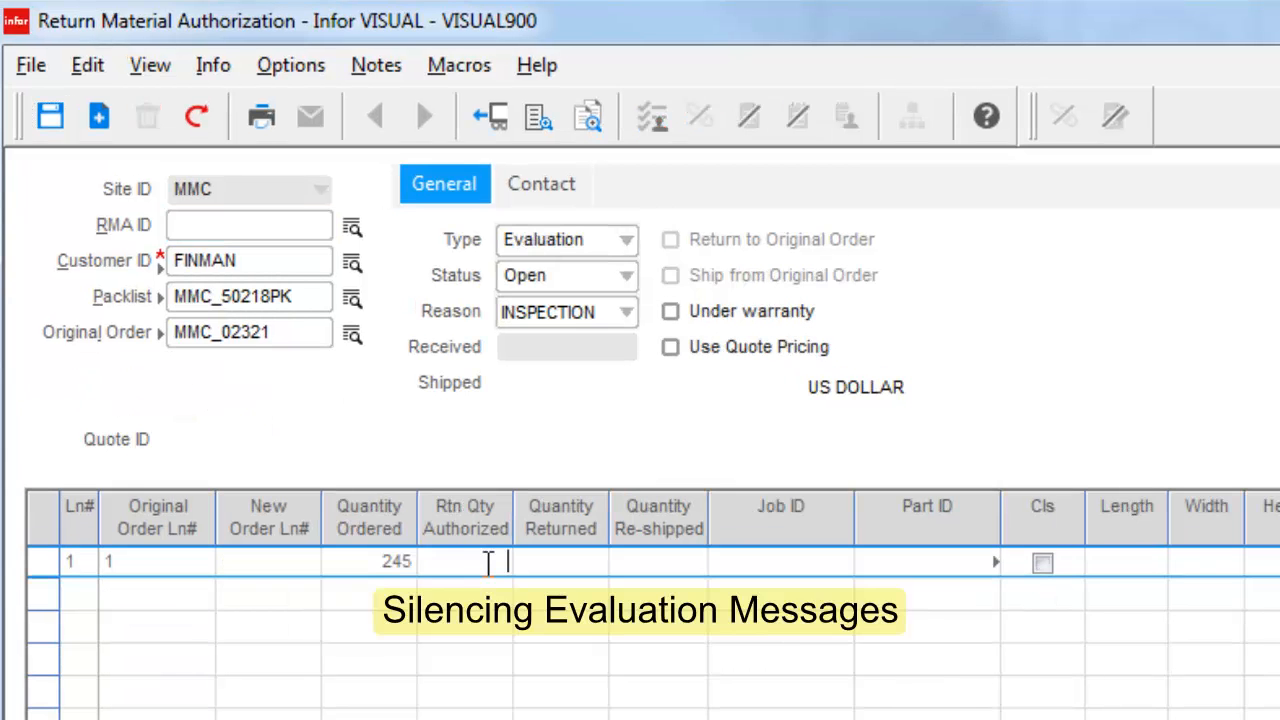
- Authorize a return quantity of 1 on the evaluation RMA and save it, creating both a quote and work orders
{"action": "type", "text": "1"}
{"action": "left_click", "coordinate": [48, 120]}
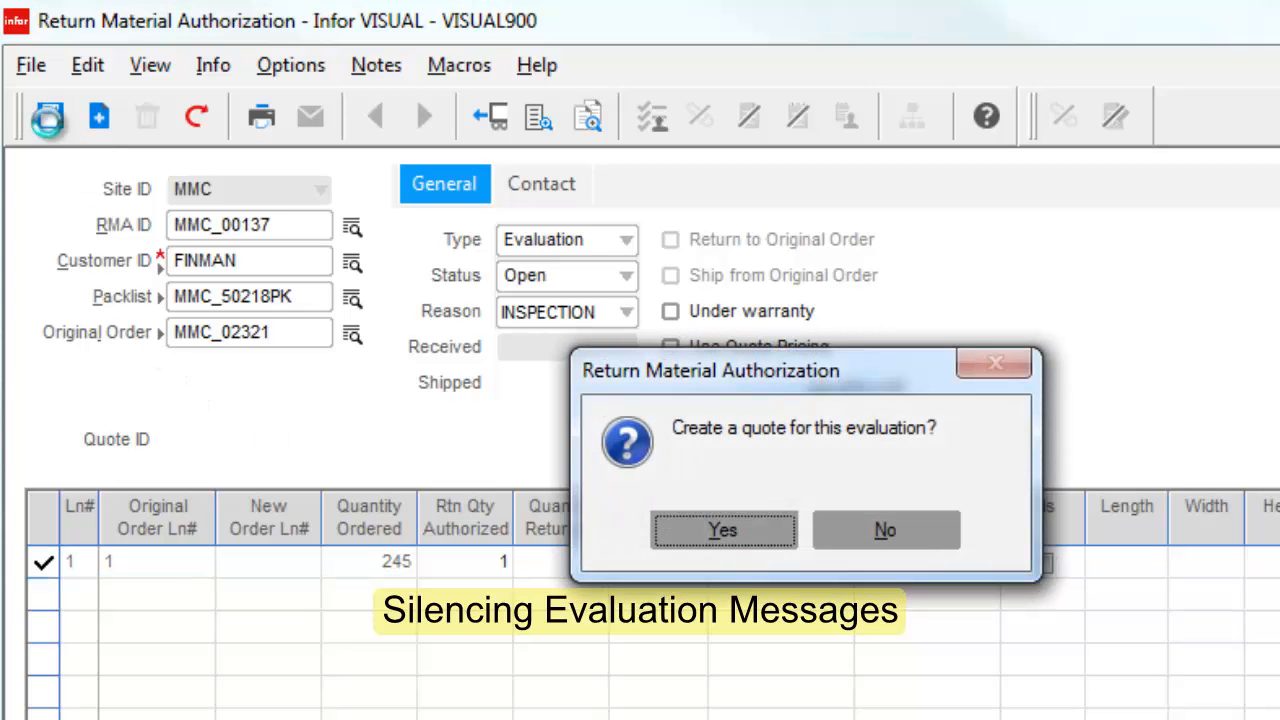
{"action": "left_click", "coordinate": [740, 531]}
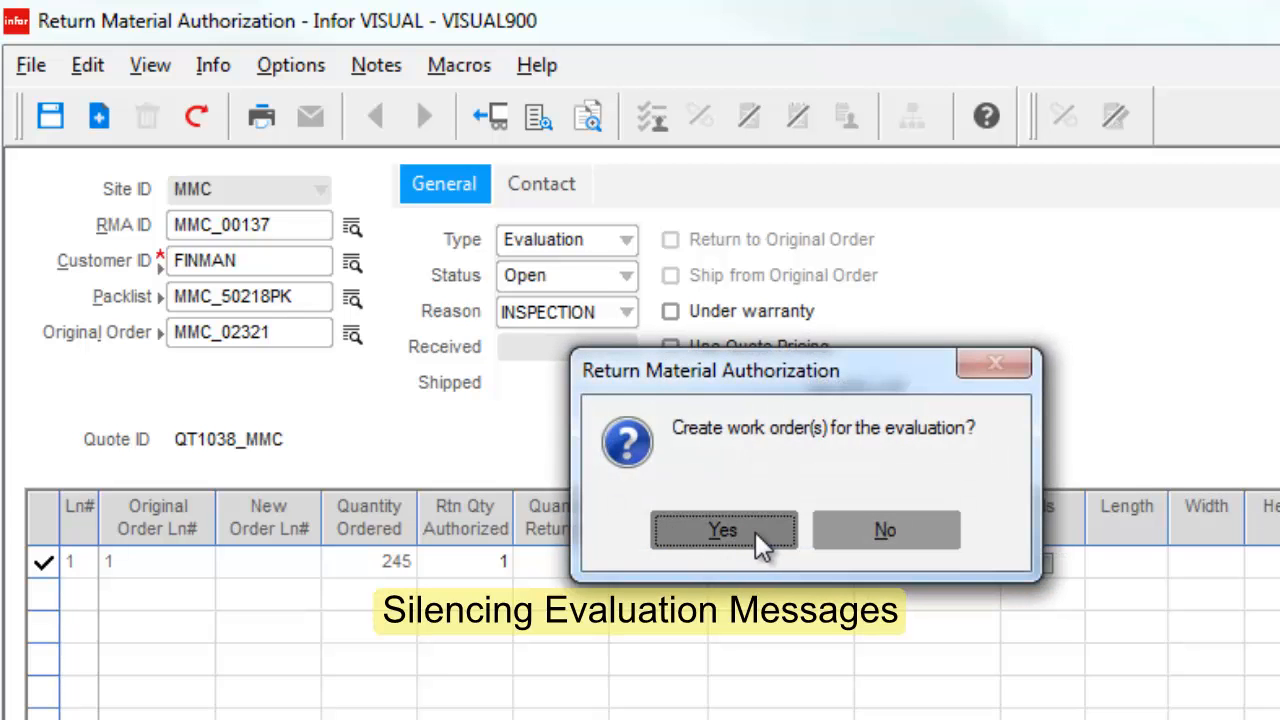
{"action": "left_click", "coordinate": [755, 533]}
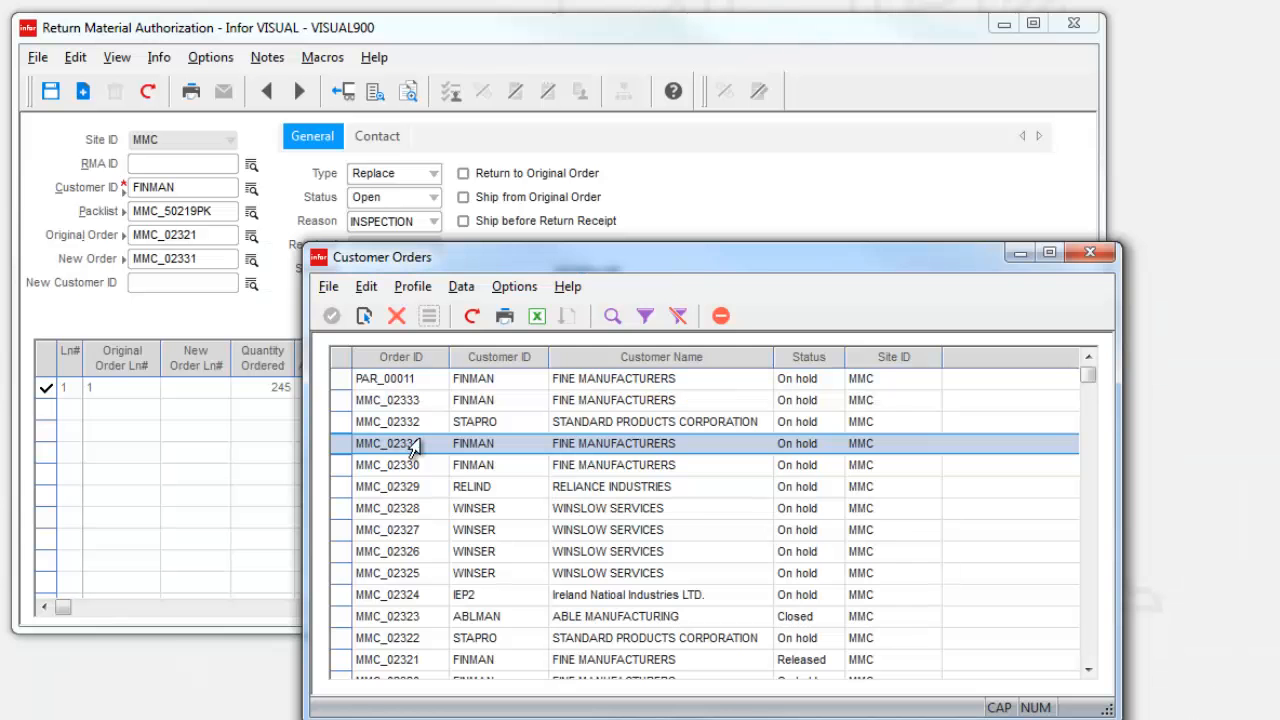
- Pick an existing on-hold order of the same customer as the replacement RMA's new order and save the RMA
{"action": "double_click", "coordinate": [414, 449]}
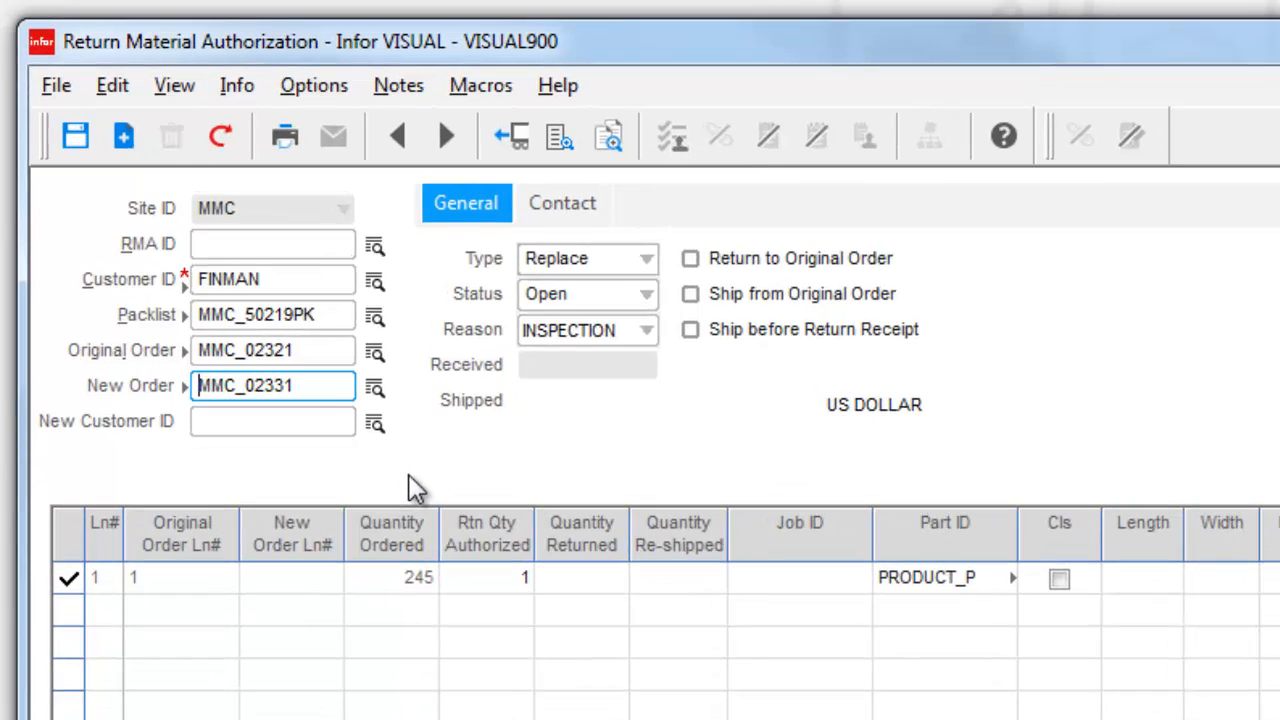
{"action": "left_click", "coordinate": [75, 137]}
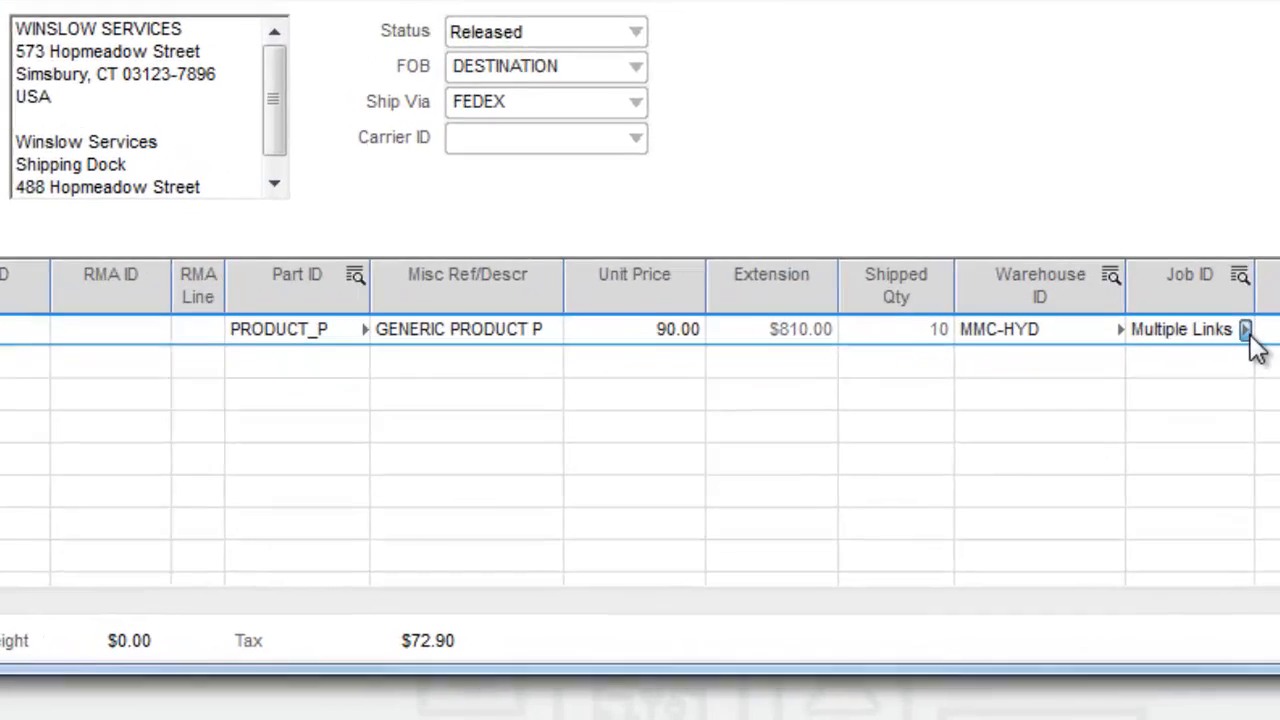
- Show the multiple jobs linked to the PRODUCT_P line of the customer order
{"action": "left_click", "coordinate": [1257, 425]}
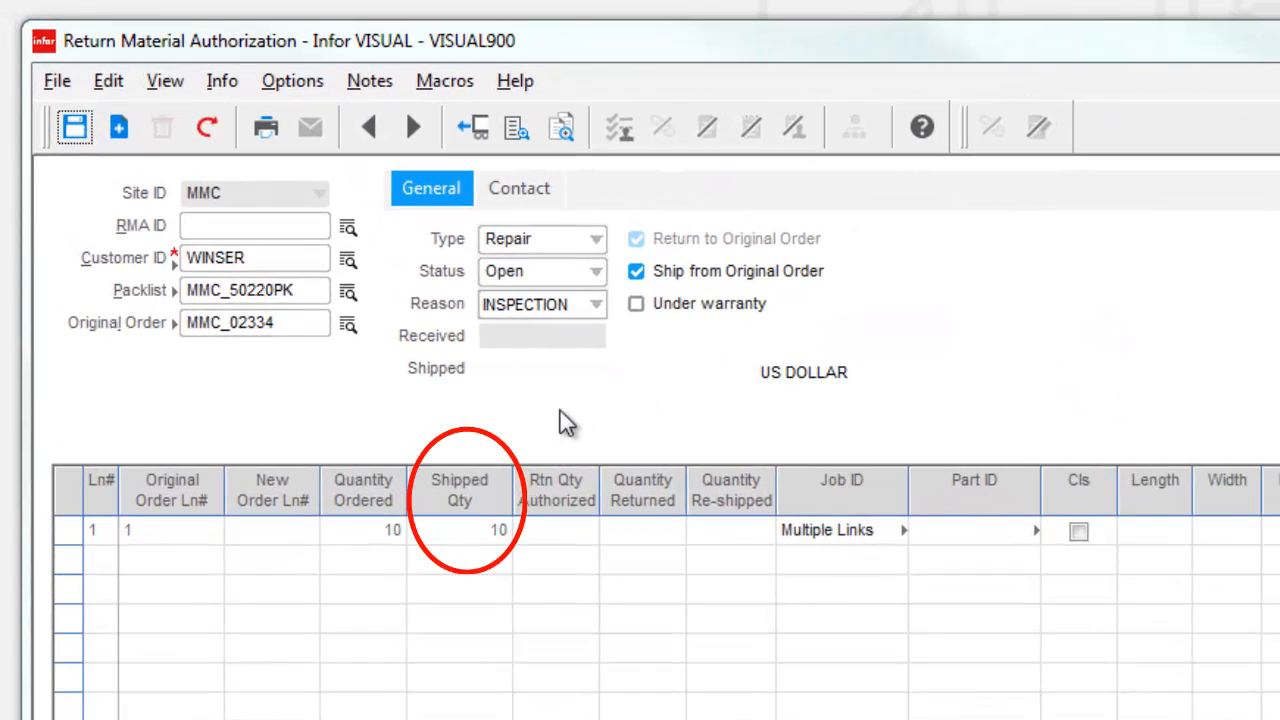
- Set the authorized return quantity of the repair RMA's line 1 to 5 and save the RMA
{"action": "left_click", "coordinate": [556, 527]}
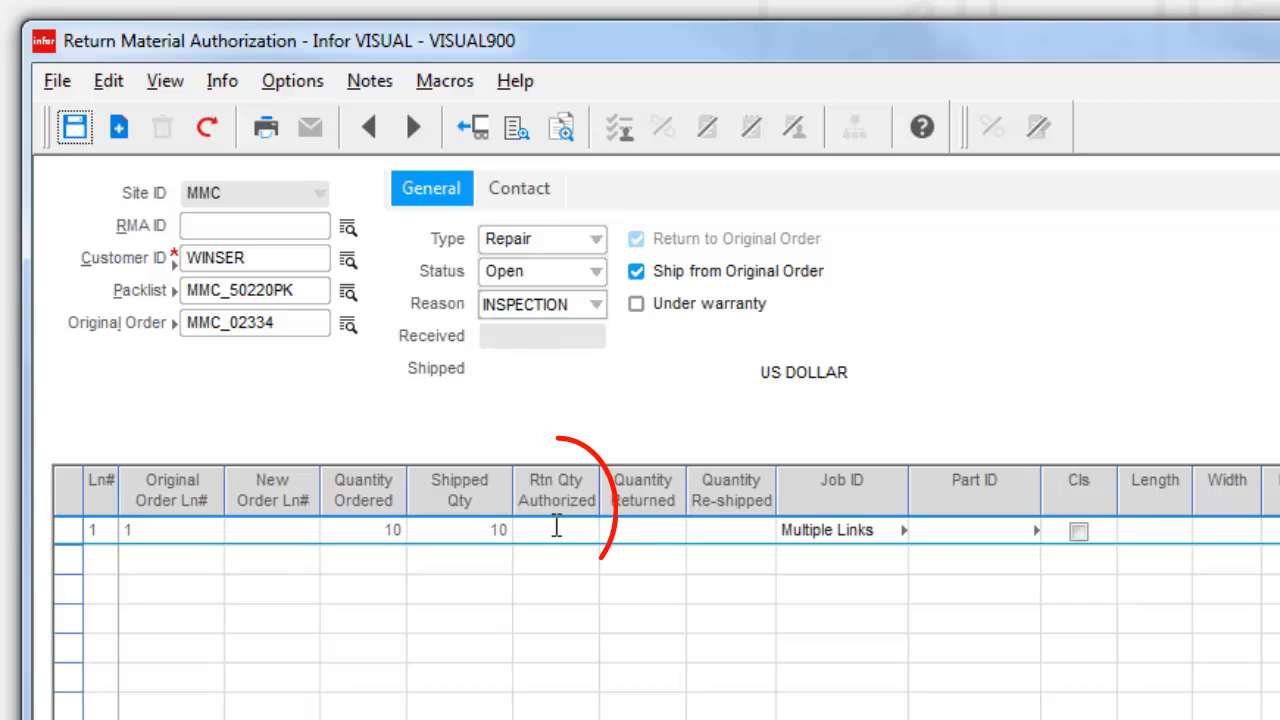
{"action": "type", "text": "5"}
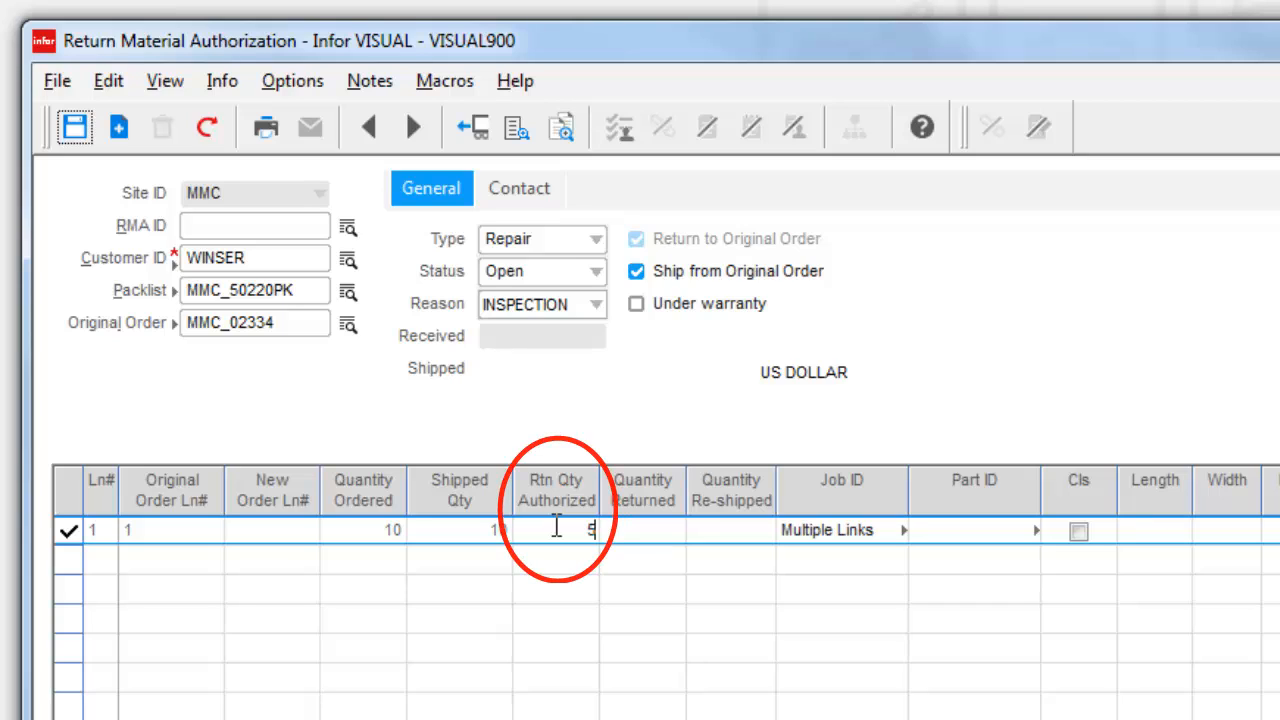
{"action": "key", "text": "Tab"}
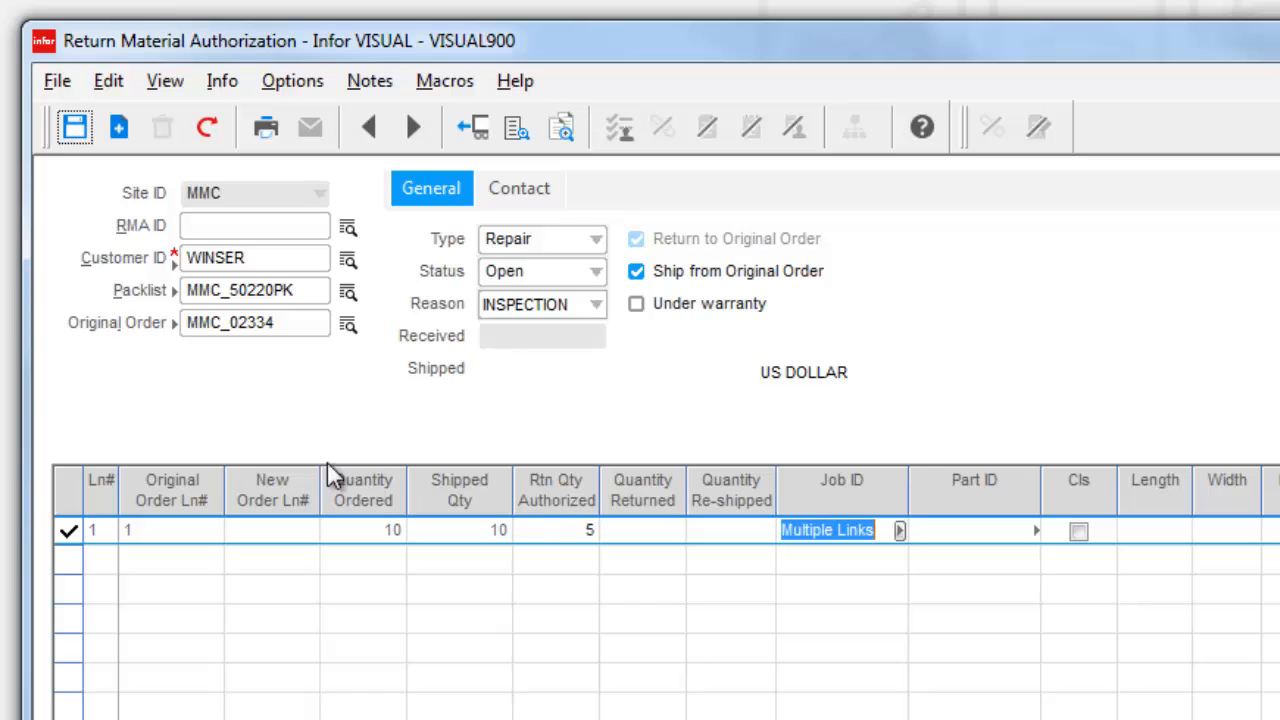
{"action": "left_click", "coordinate": [74, 130]}
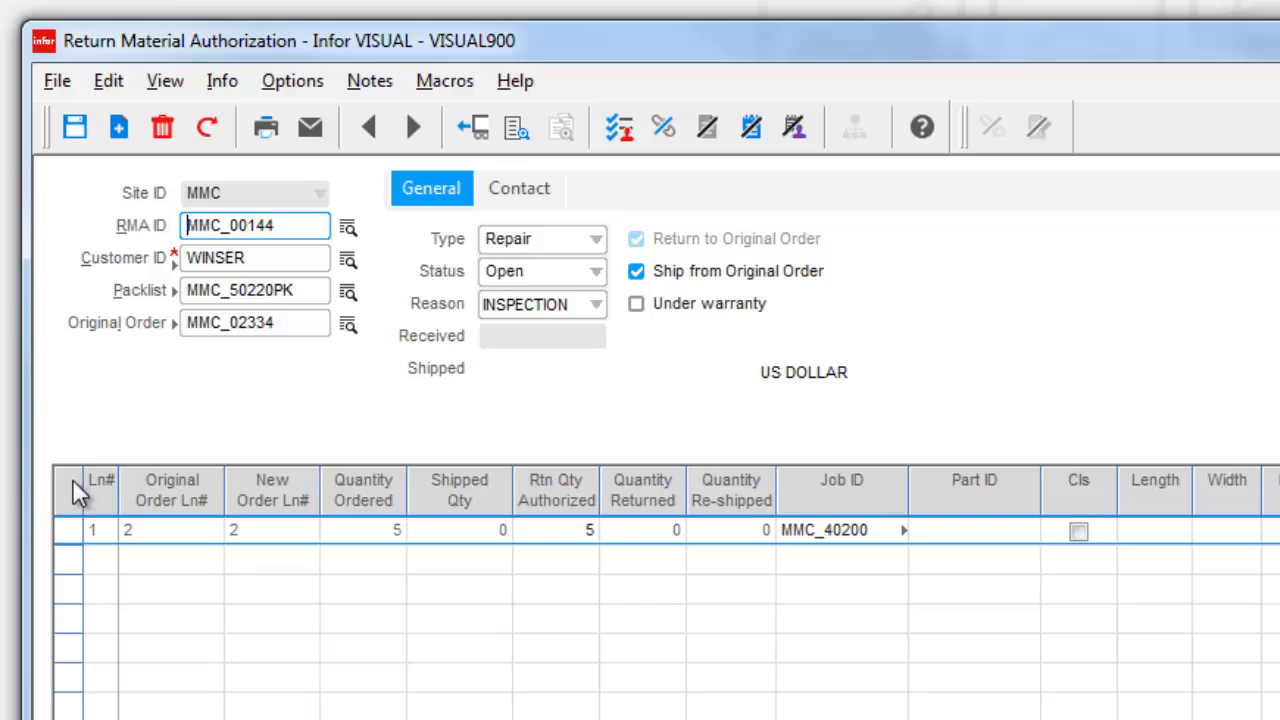
- Reassign the authorized return quantity of RMA MMC_00144's line: 2 to the first supply work order and 3 to the second
{"action": "left_click", "coordinate": [64, 535]}
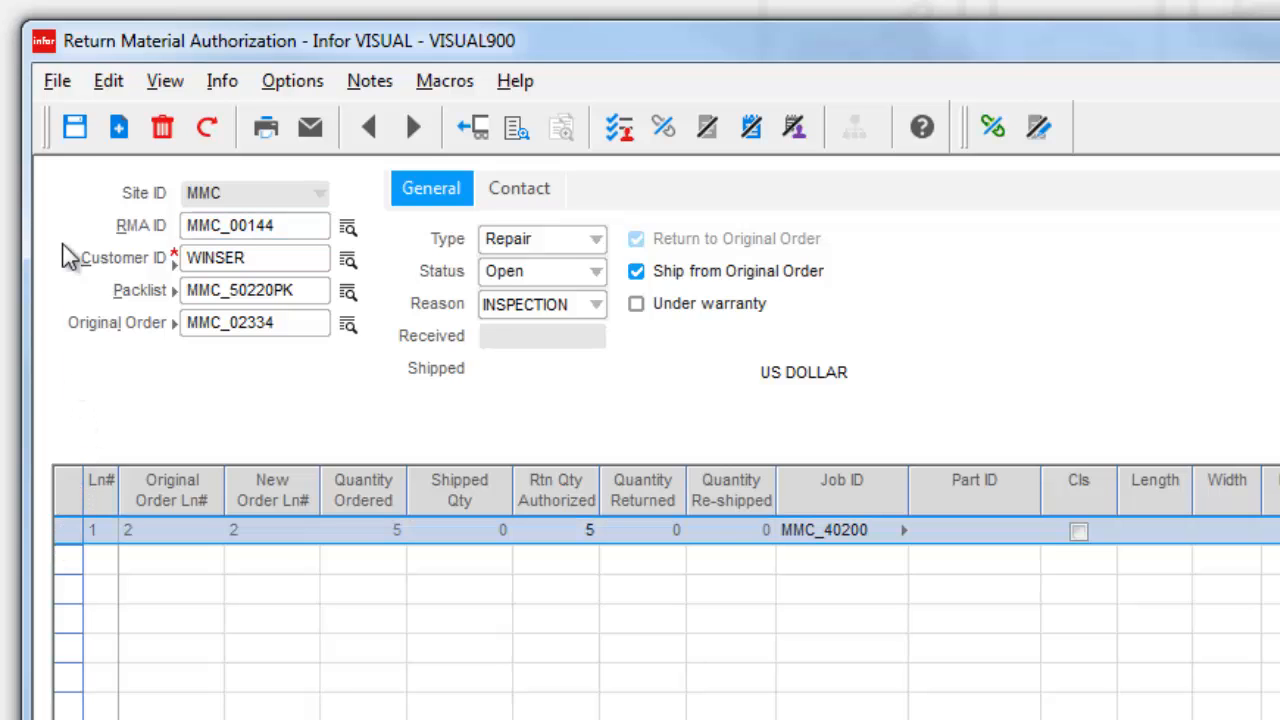
{"action": "left_click", "coordinate": [105, 85]}
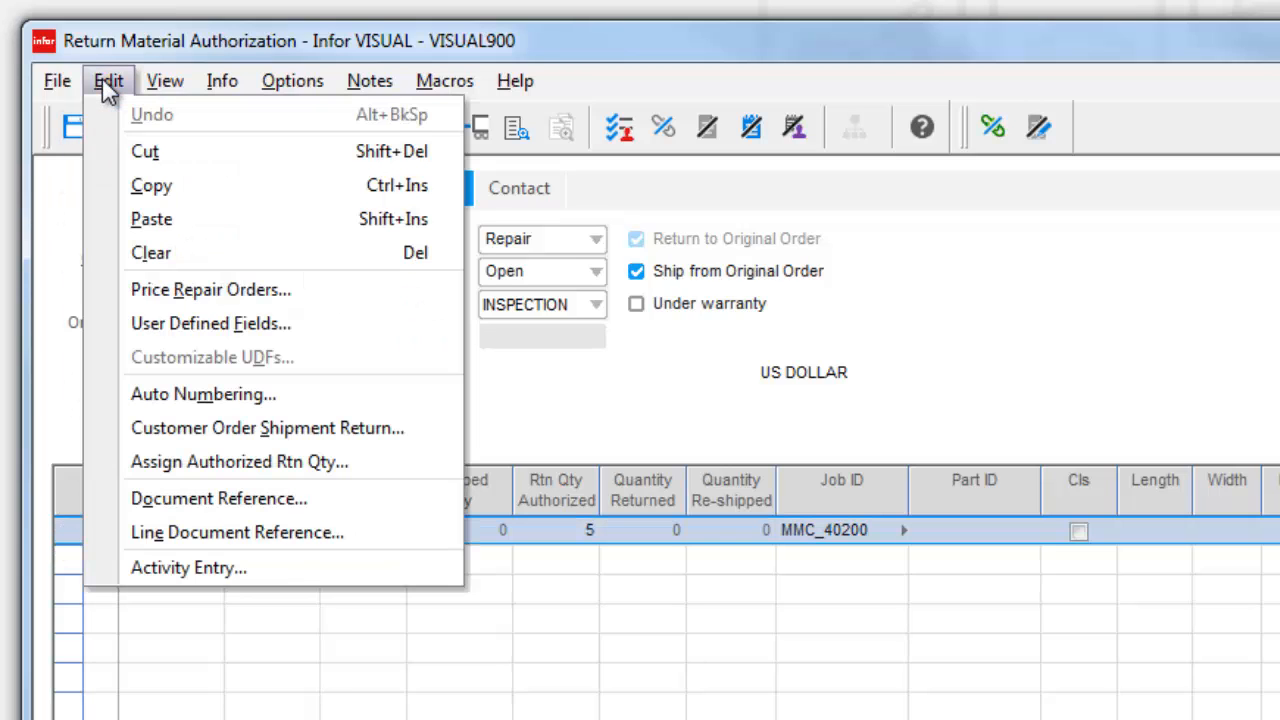
{"action": "left_click", "coordinate": [152, 473]}
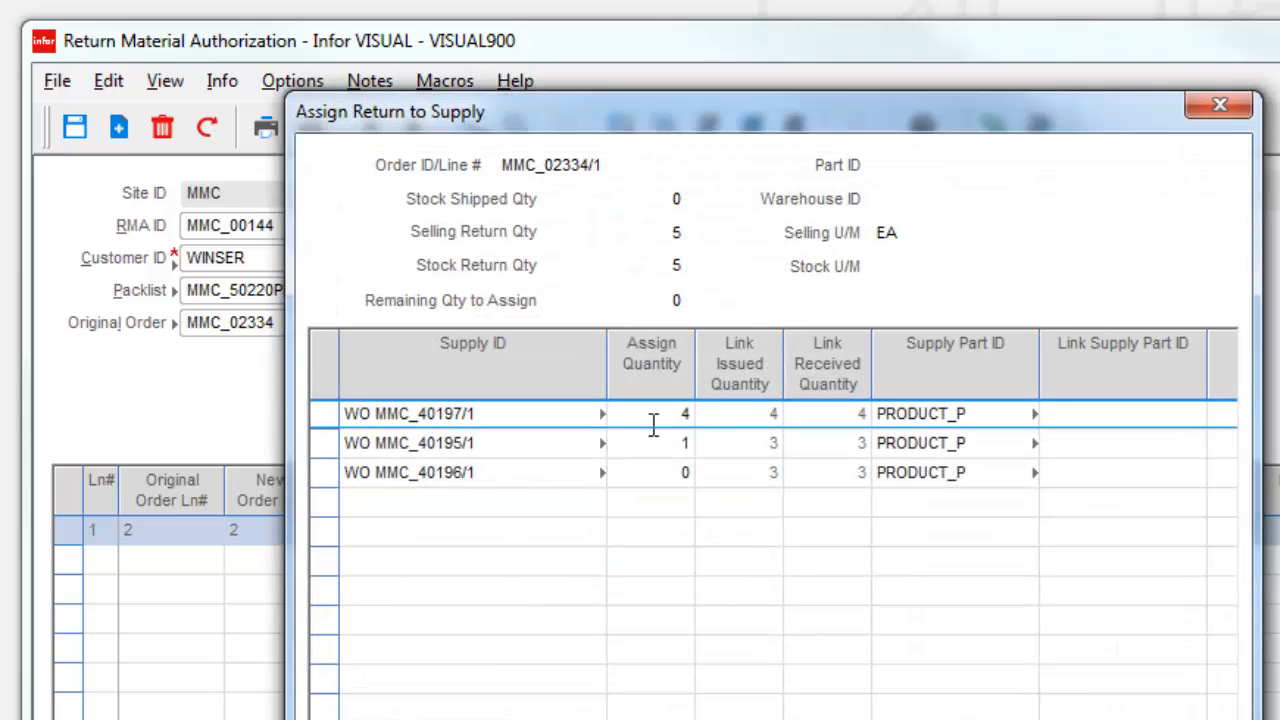
{"action": "left_click_drag", "start_coordinate": [671, 413], "coordinate": [697, 413]}
{"action": "type", "text": "2"}
{"action": "left_click_drag", "start_coordinate": [674, 441], "coordinate": [697, 441]}
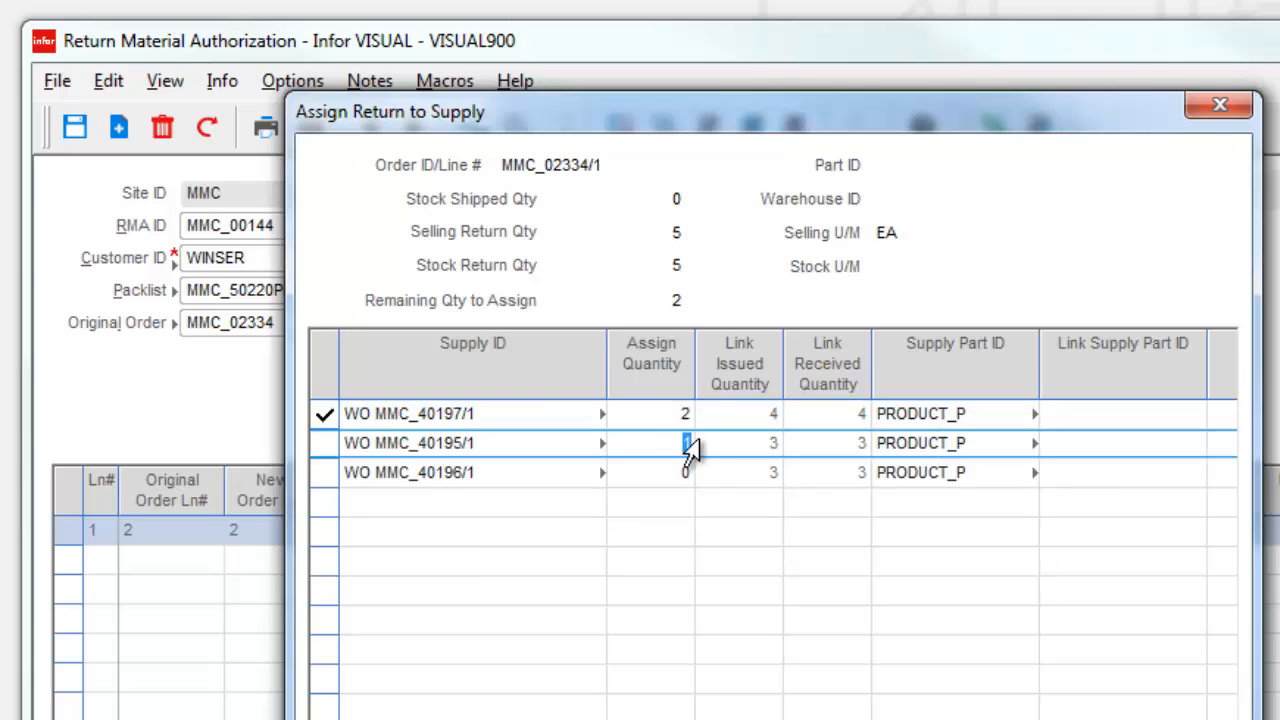
{"action": "type", "text": "3"}
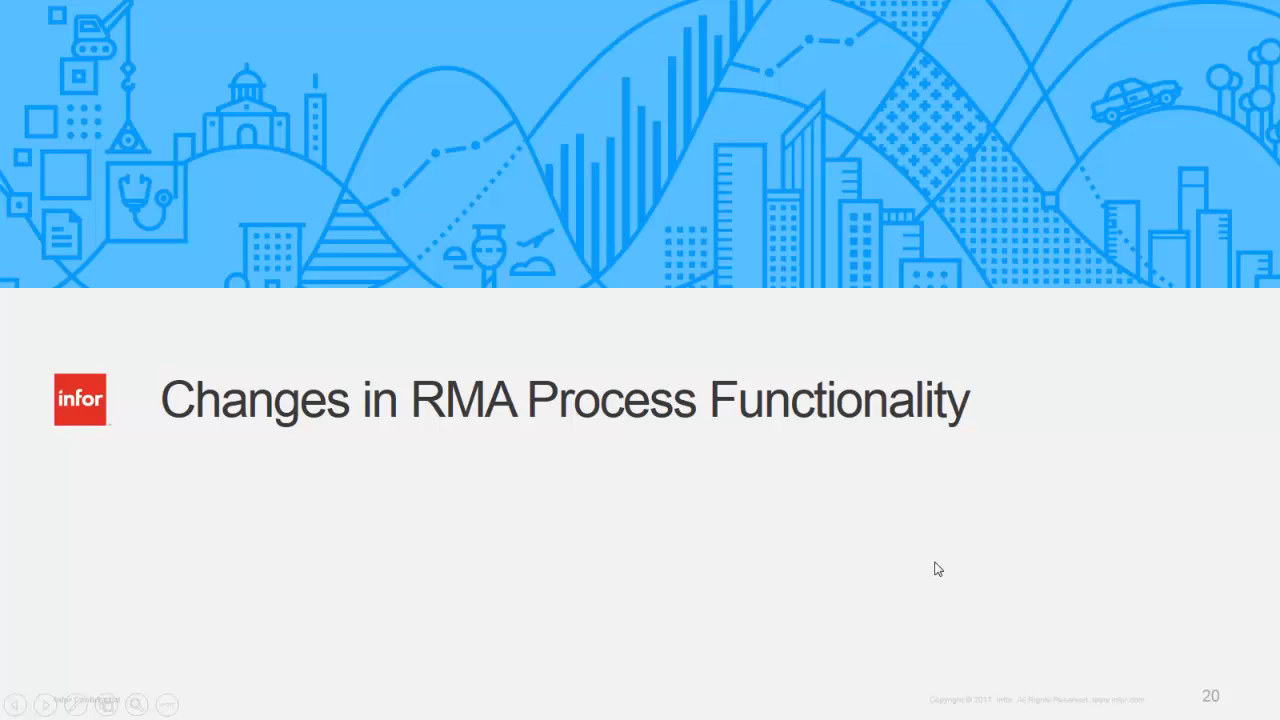
{"action": "left_click", "coordinate": [935, 569]}
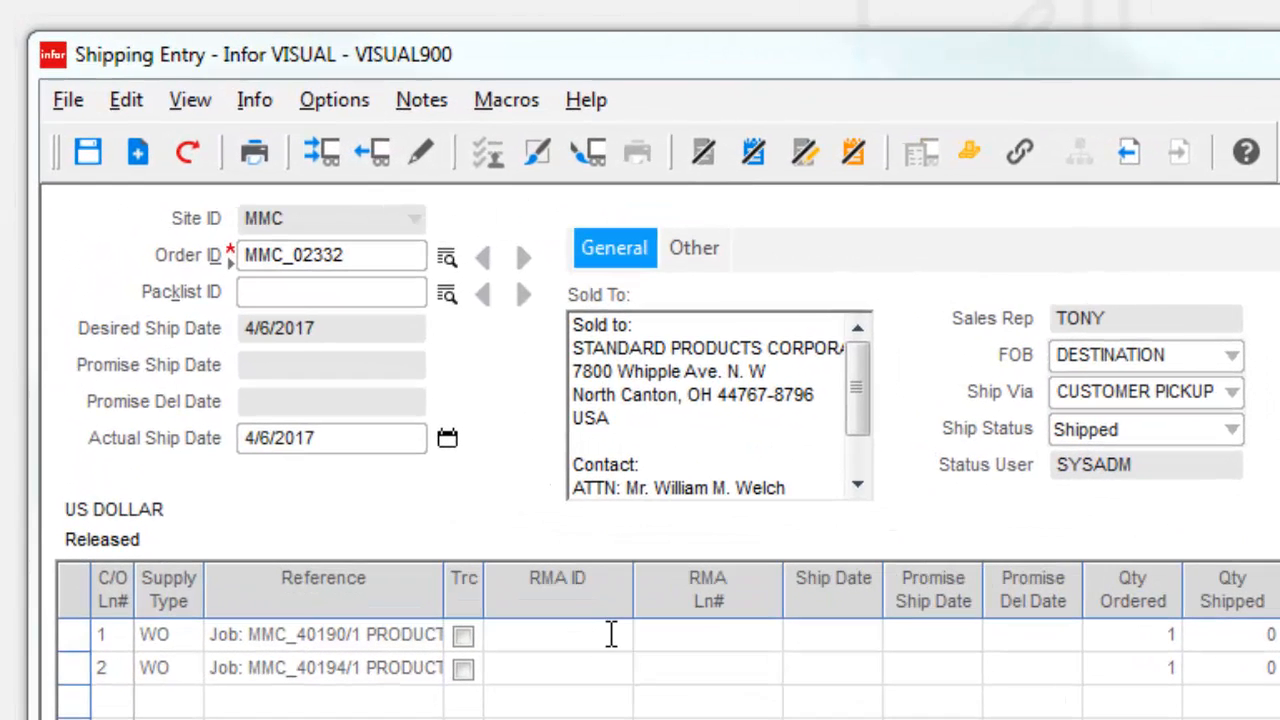
- In Shipping Entry, assign RMA MMC_00139 to order line 1 and RMA MMC_00140 to order line 2
{"action": "left_click", "coordinate": [611, 634]}
{"action": "left_click", "coordinate": [611, 634]}
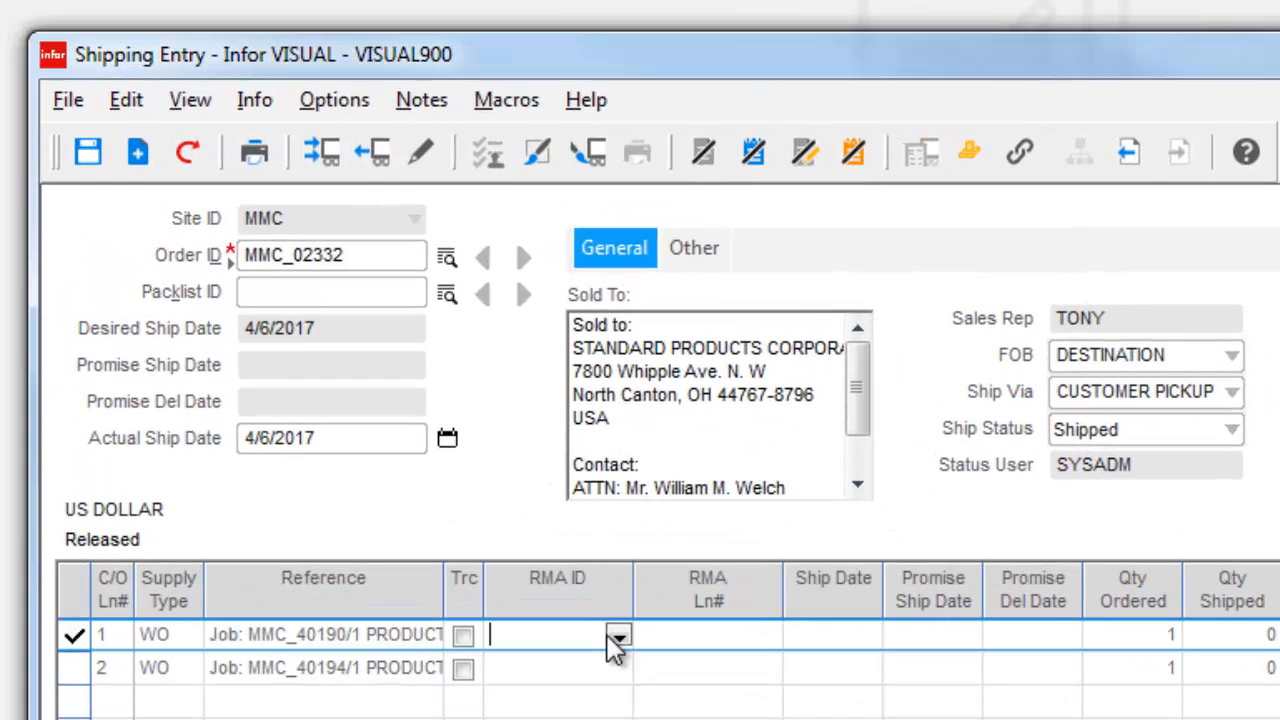
{"action": "left_click", "coordinate": [621, 632]}
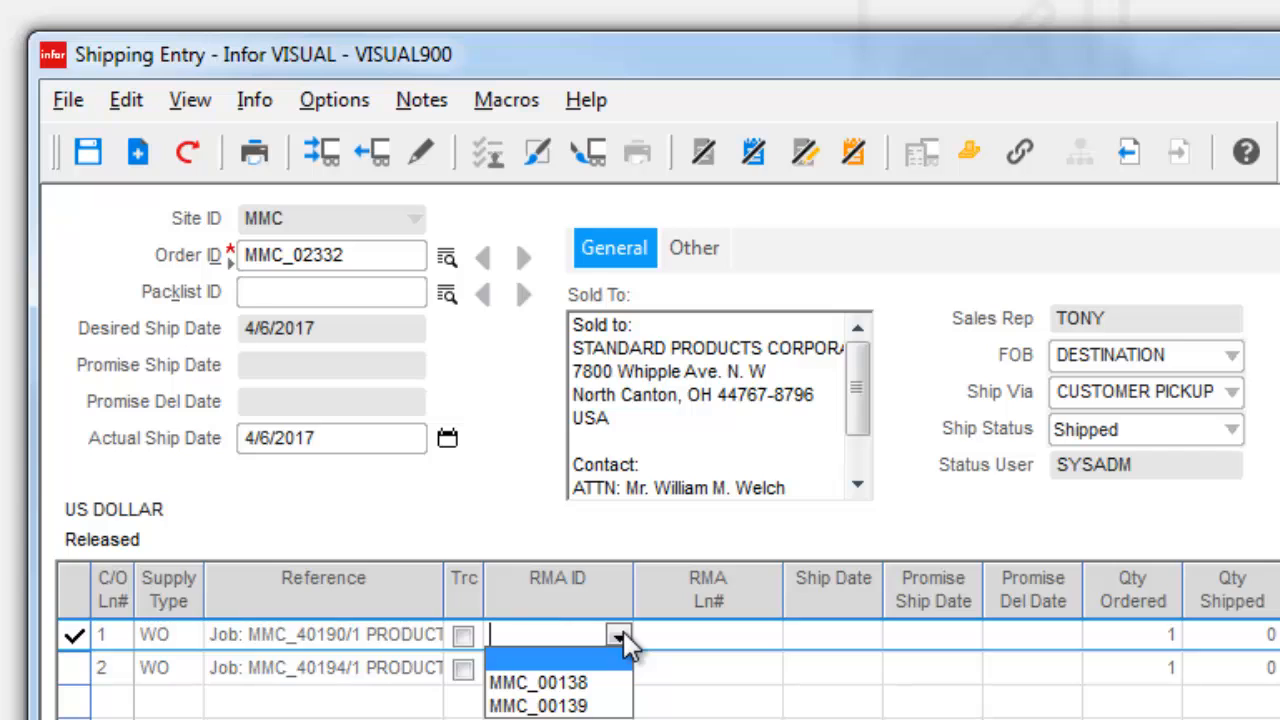
{"action": "left_click", "coordinate": [583, 706]}
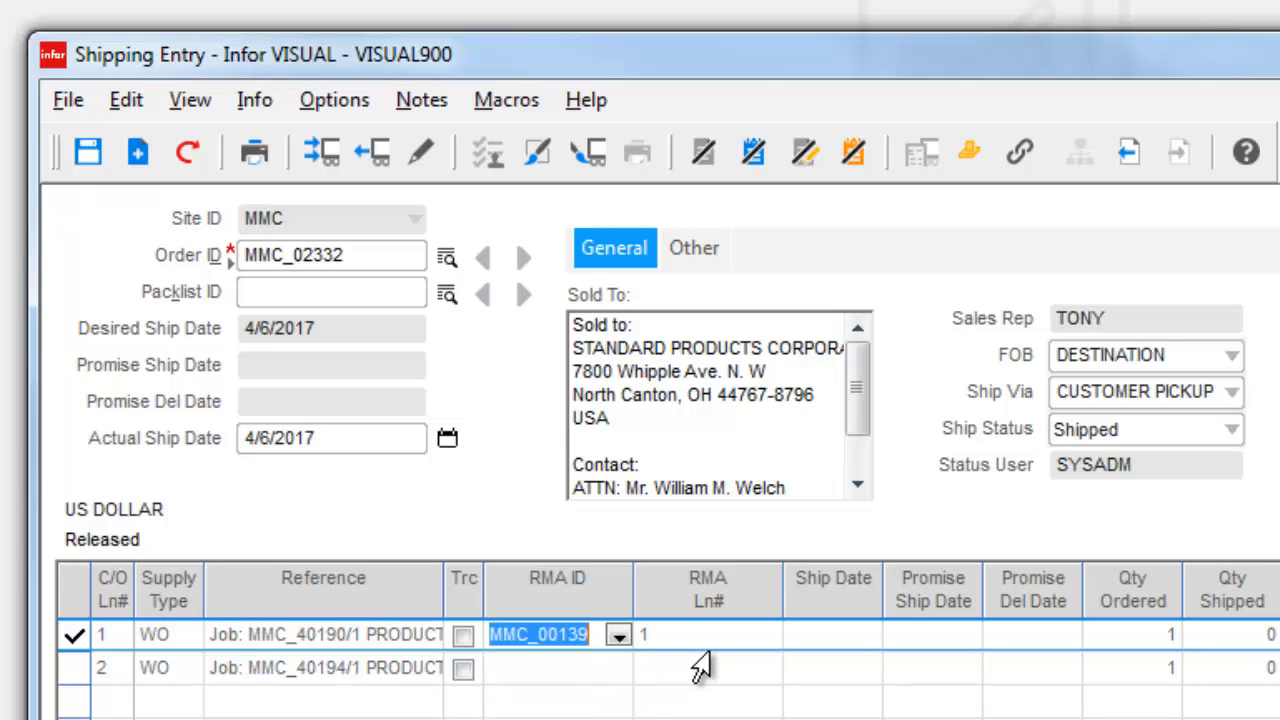
{"action": "left_click", "coordinate": [586, 668]}
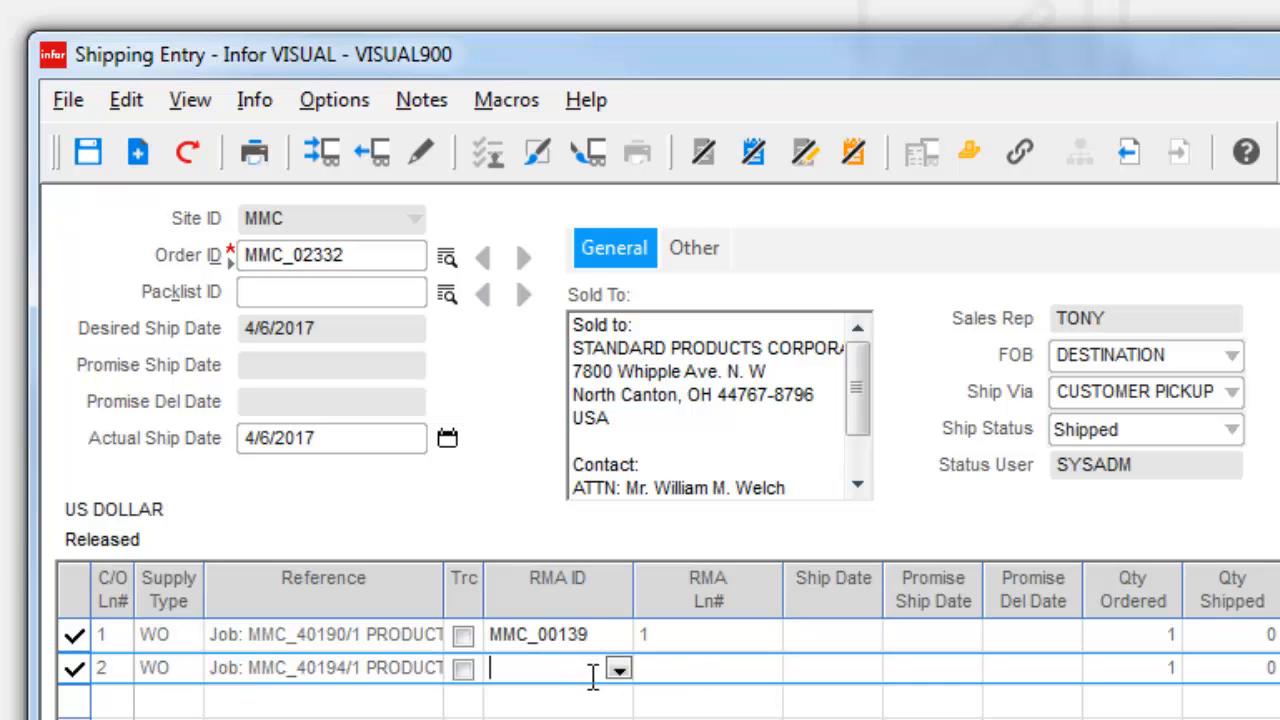
{"action": "left_click", "coordinate": [620, 670]}
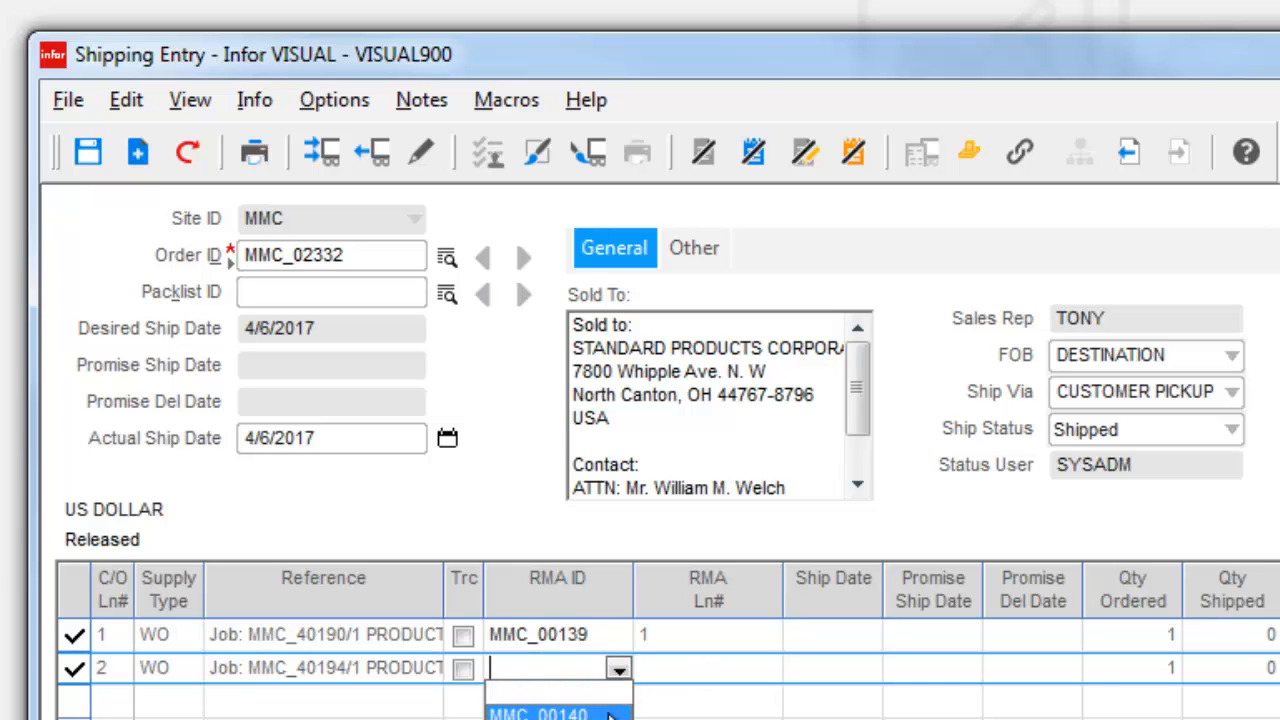
{"action": "left_click", "coordinate": [610, 708]}
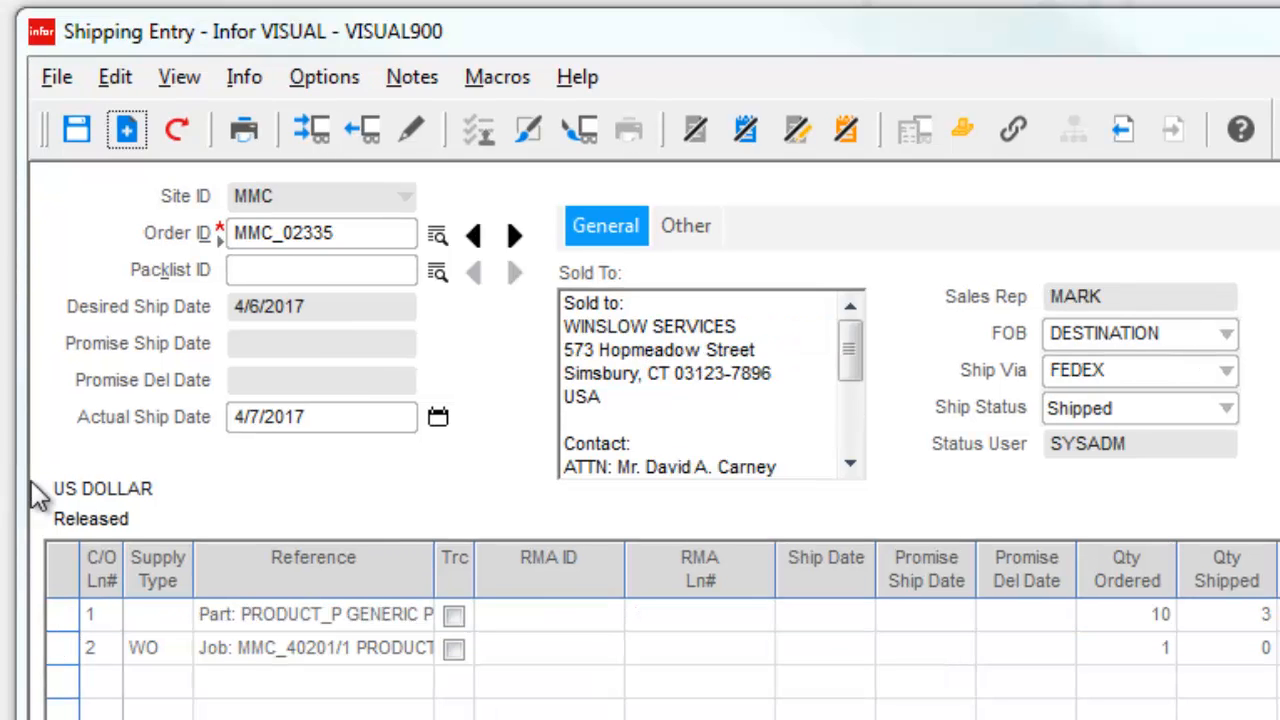
- Select line 2, the work order line, of the Winslow Services order for shipment
{"action": "left_click", "coordinate": [53, 652]}
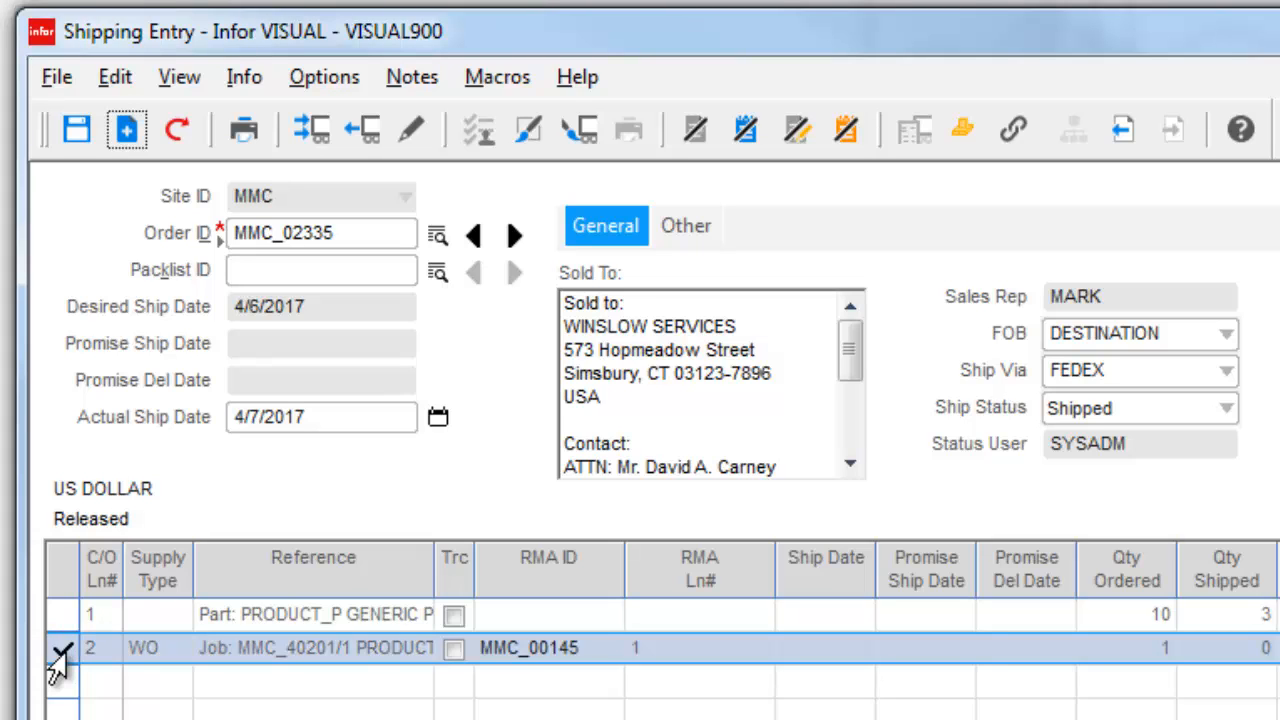